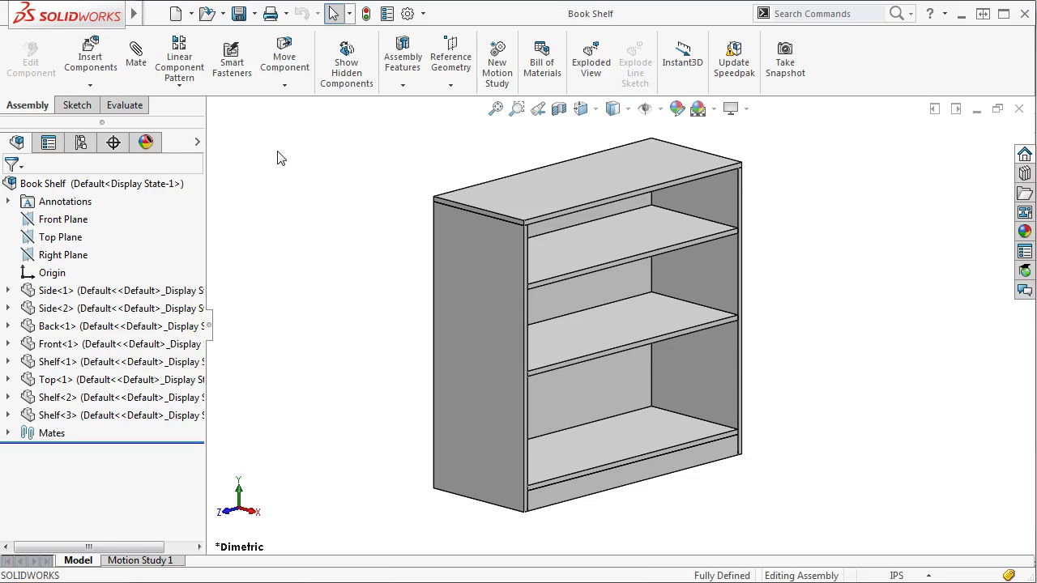
Select the Default configuration, then start a design table via Insert > Tables > Design Table
left_click(80, 141)
left_click(77, 200)
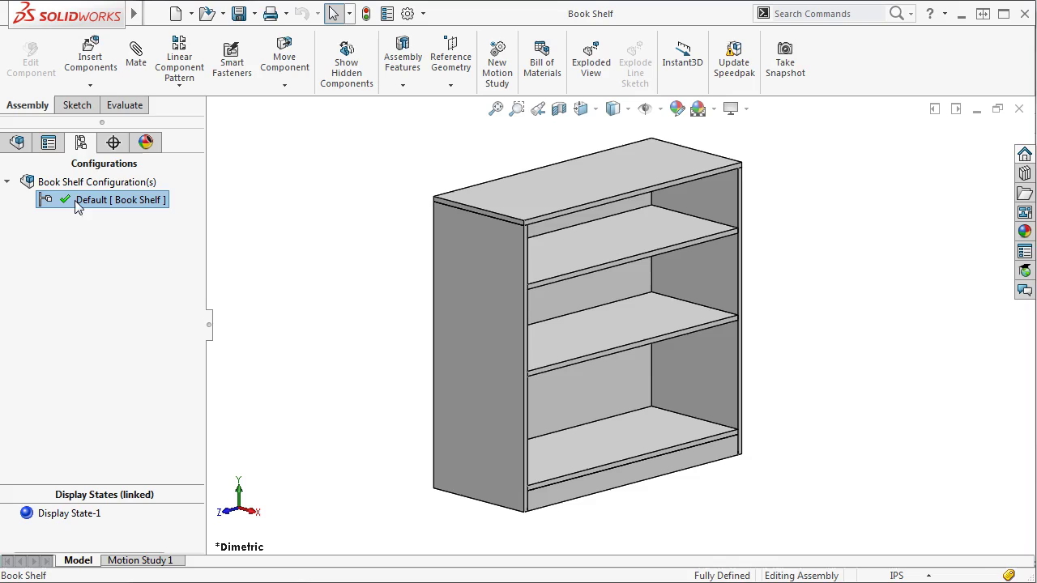
mouse_move(133, 12)
left_click(225, 15)
mouse_move(246, 14)
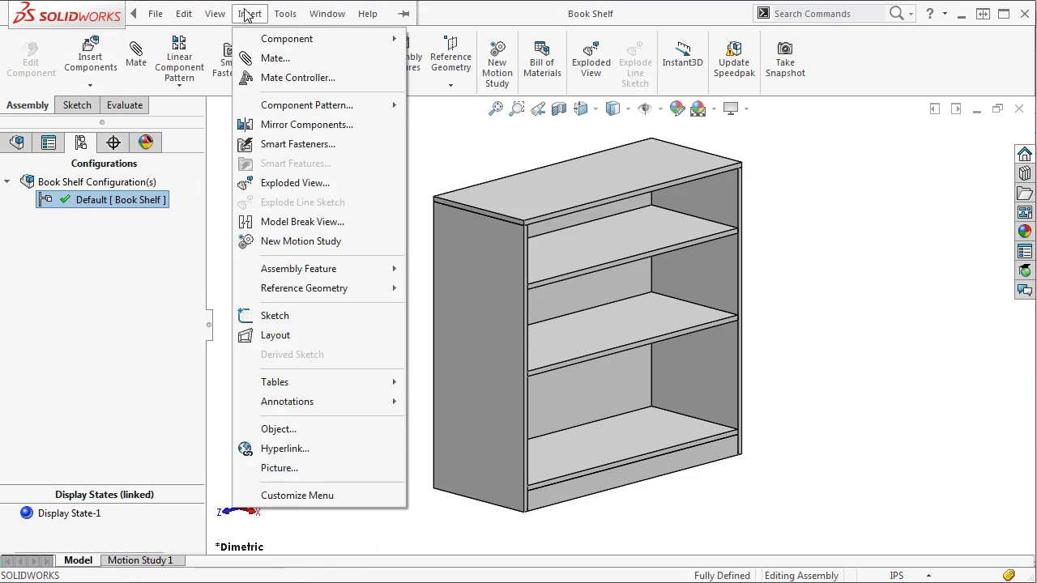
mouse_move(273, 386)
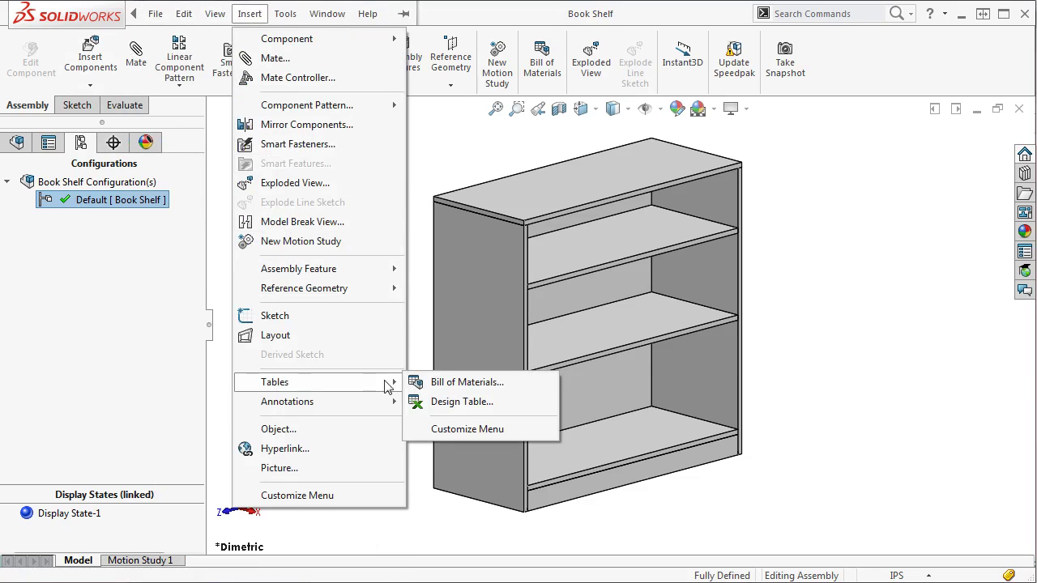
left_click(432, 402)
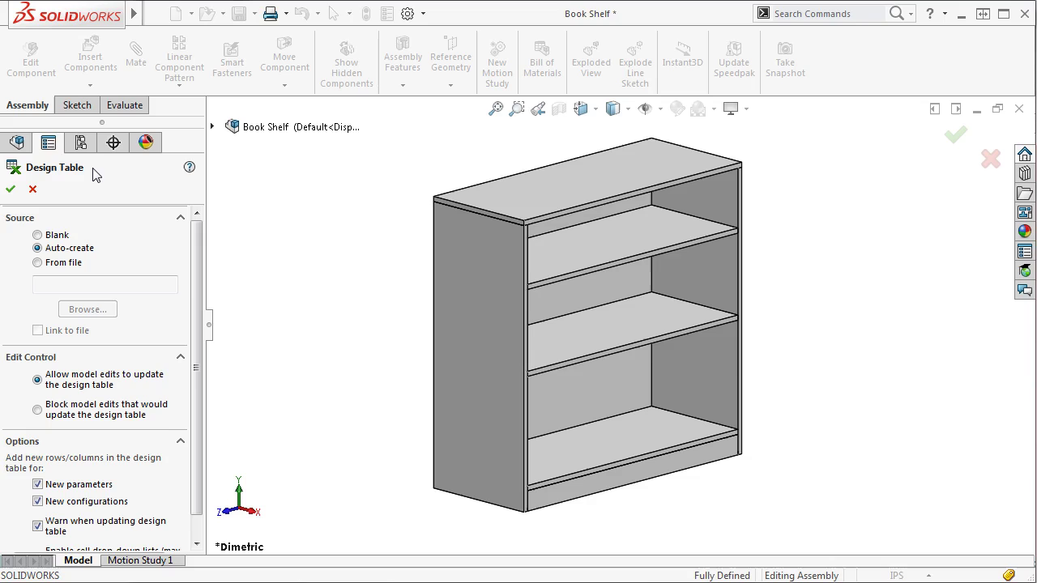
Compare the Blank, Auto-create and From file sources, keep Auto-create, and build the table
left_click(37, 235)
left_click(38, 248)
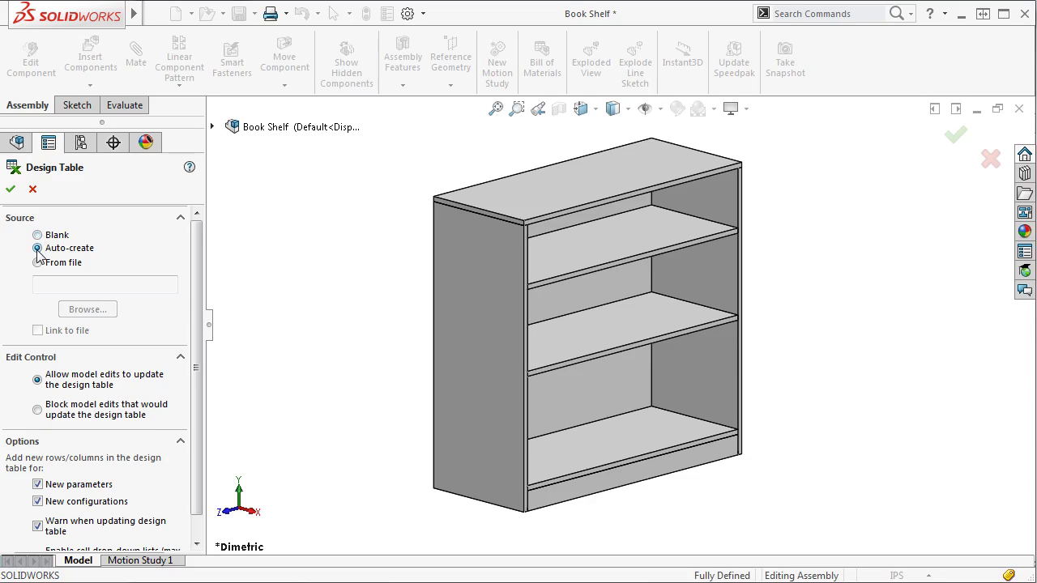
left_click(38, 263)
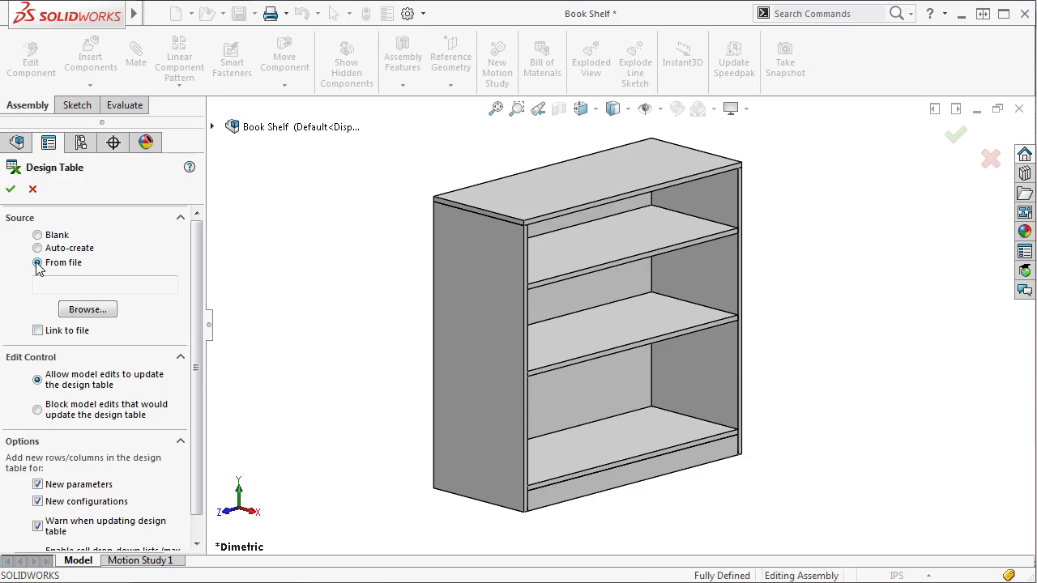
left_click(38, 248)
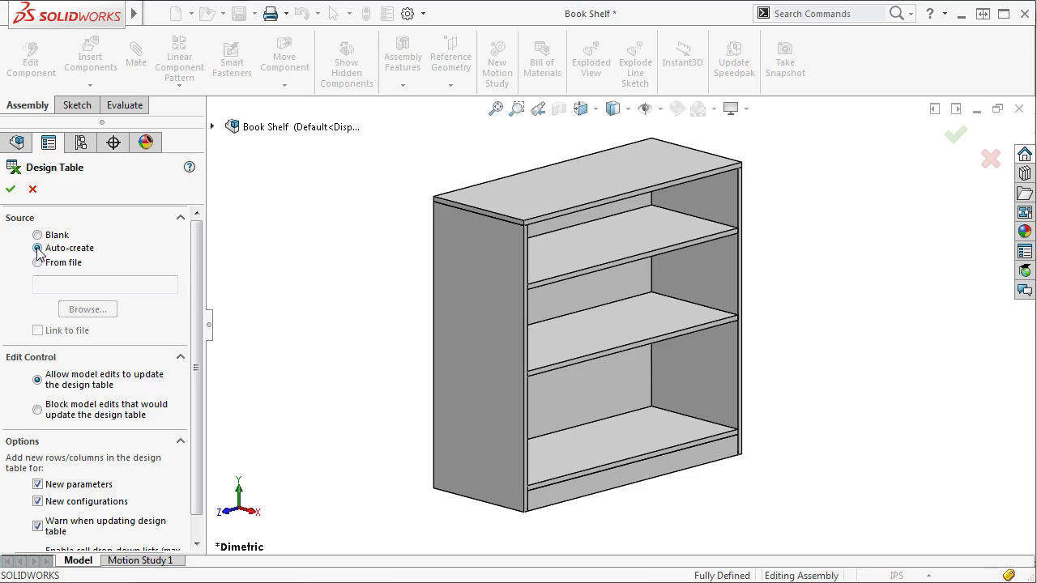
left_click(11, 189)
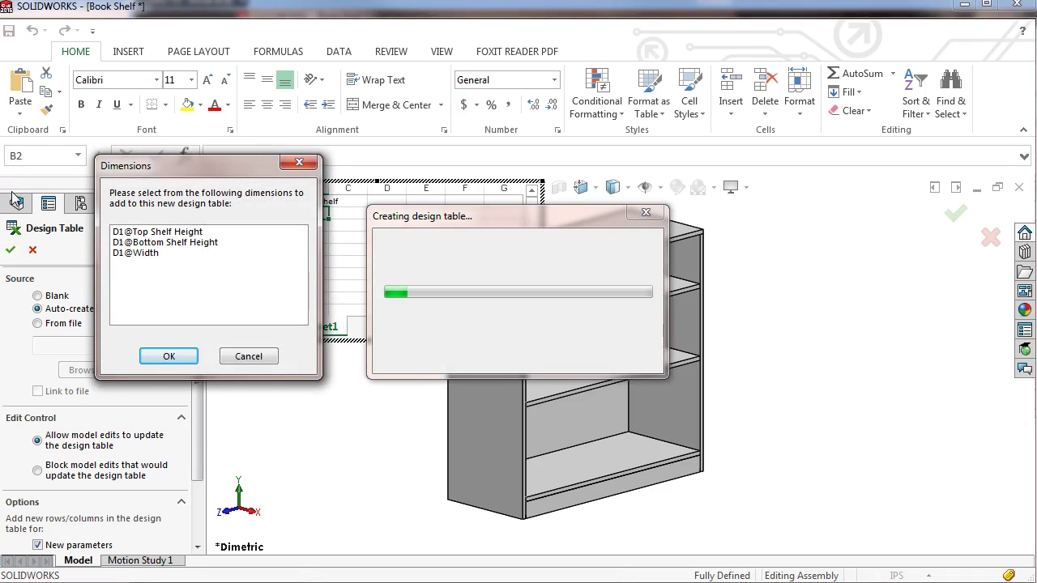
Add D1@Top Shelf Height, D1@Bottom Shelf Height and D1@Width columns, then select cell A3
left_click_drag(126, 231, 130, 261)
left_click(168, 357)
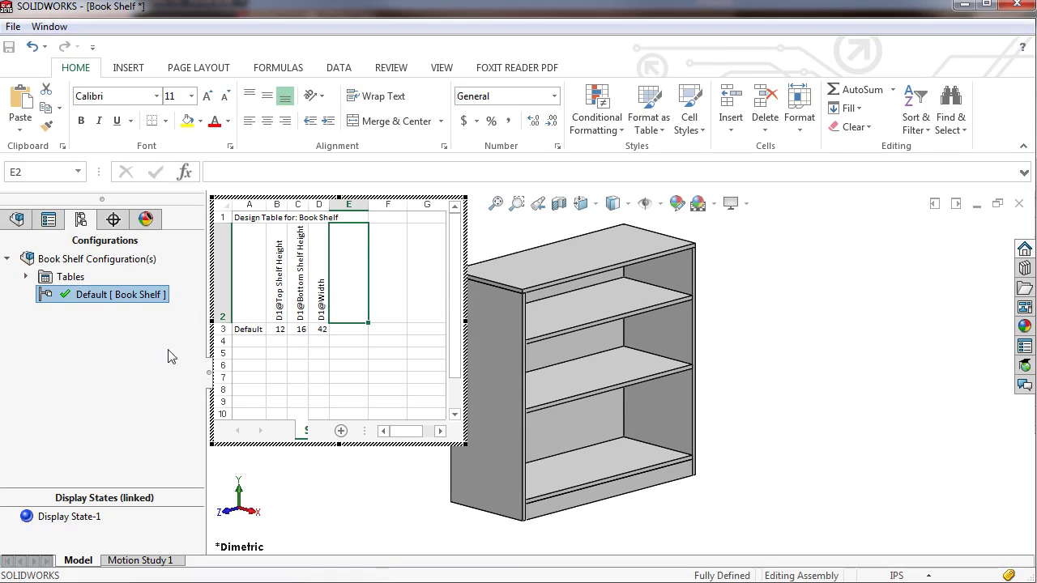
left_click(241, 329)
Enter wide single, wide double, narrow single and narrow double in A3–A6 and widen column A
key("BackSpace")
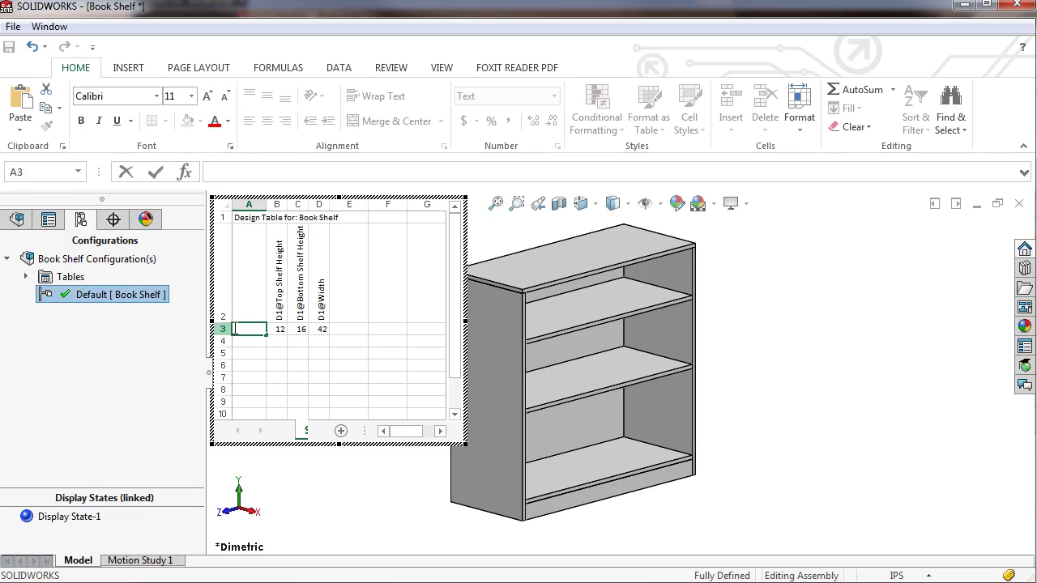
type("wide single")
key("Return")
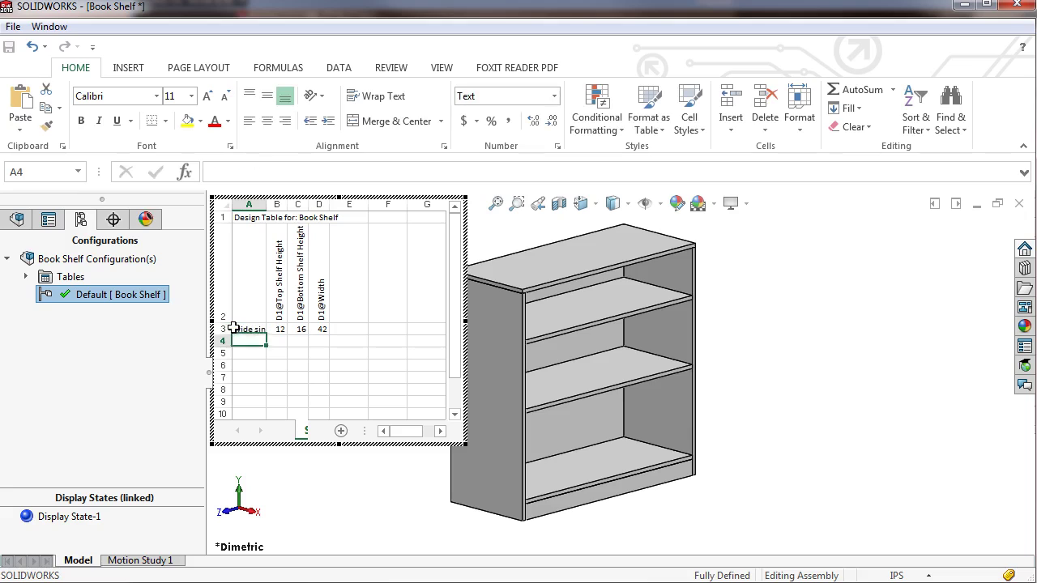
type("wide double")
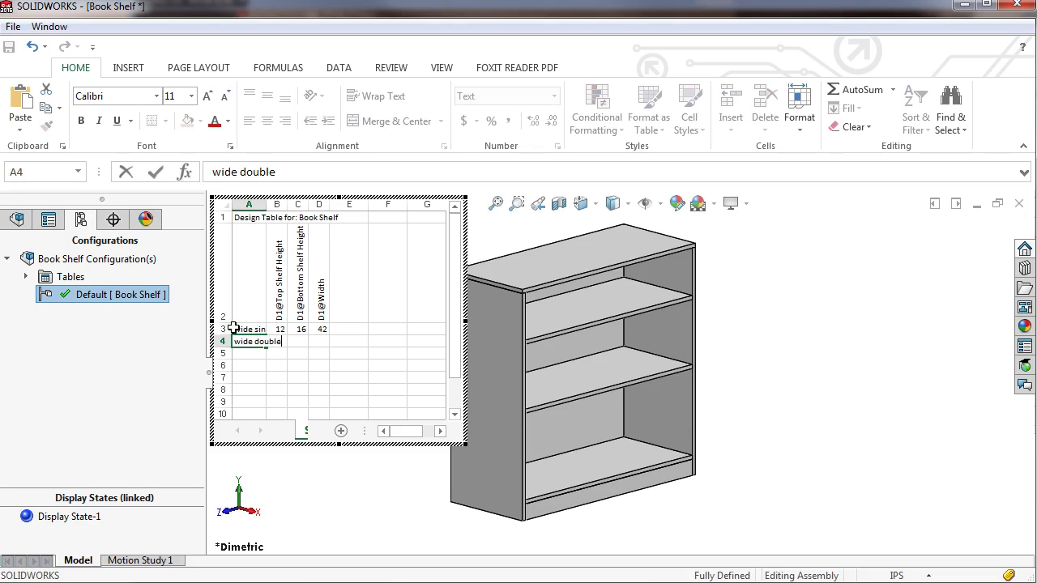
key("Return")
type("narrow single")
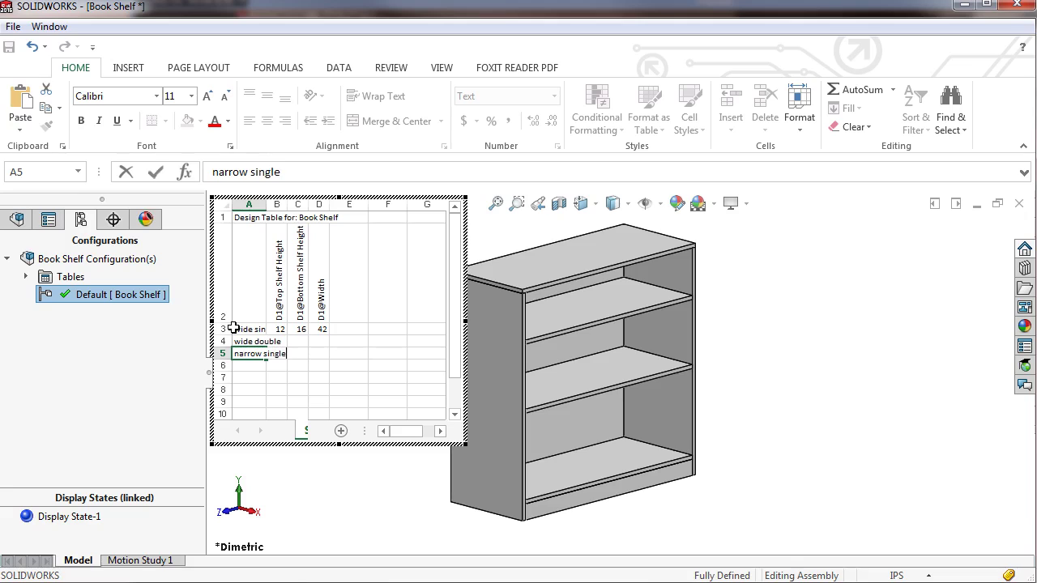
key("Return")
type("narrow double")
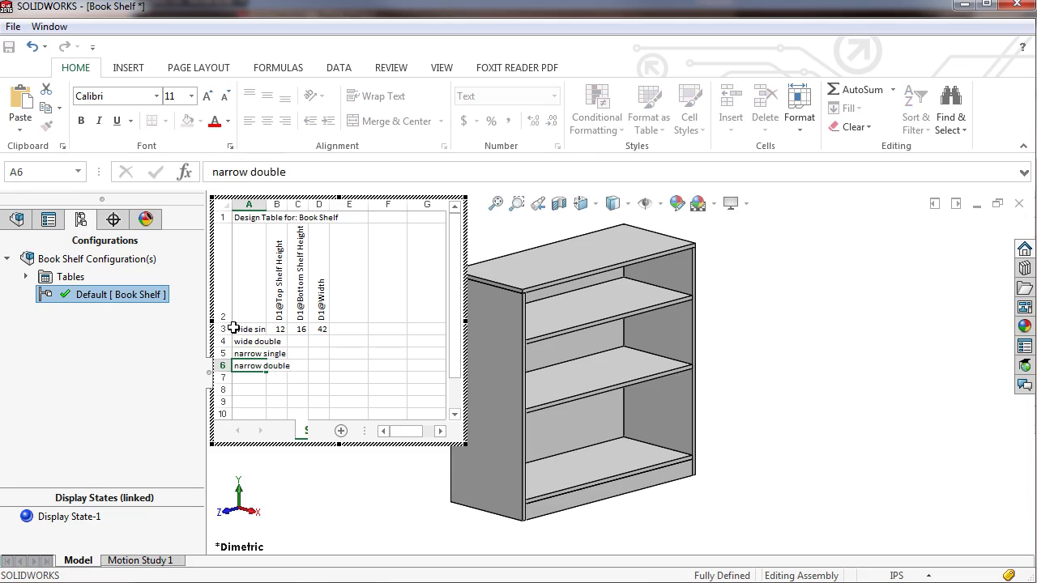
key("Return")
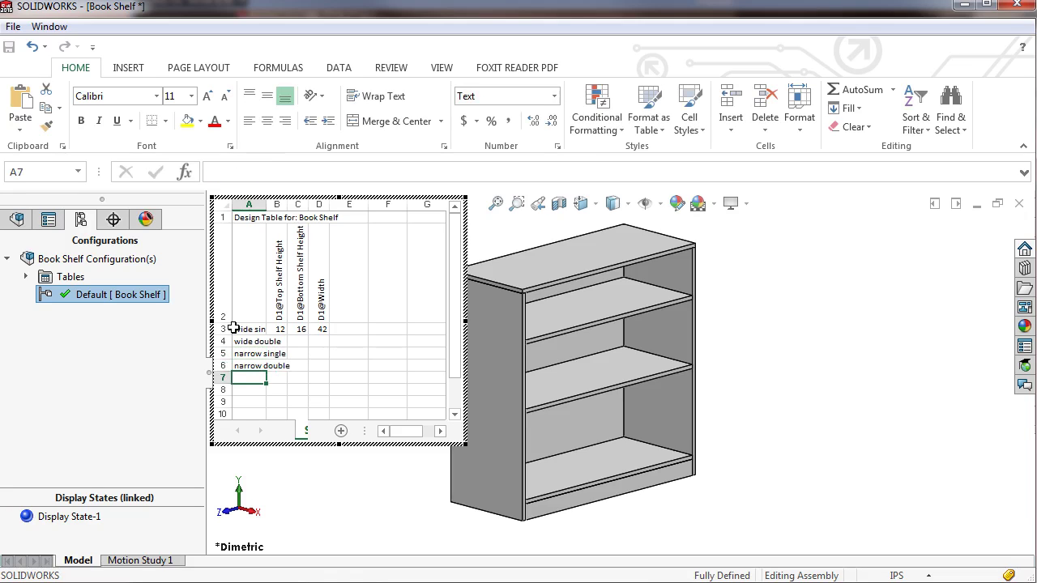
left_click_drag(267, 204, 296, 206)
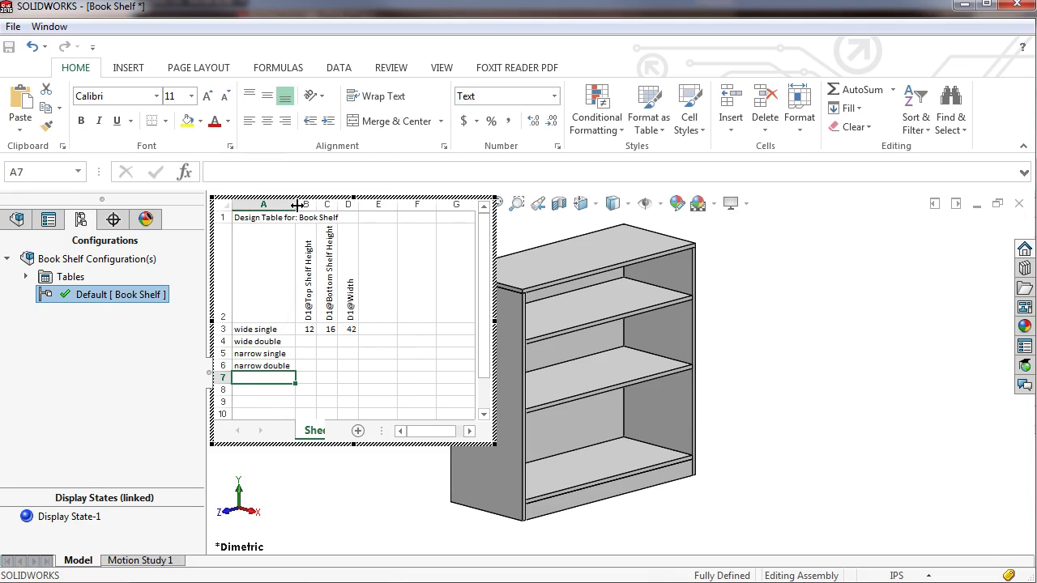
Set widths of 42 for wide double and 36 for narrow single and narrow double
left_click(344, 264)
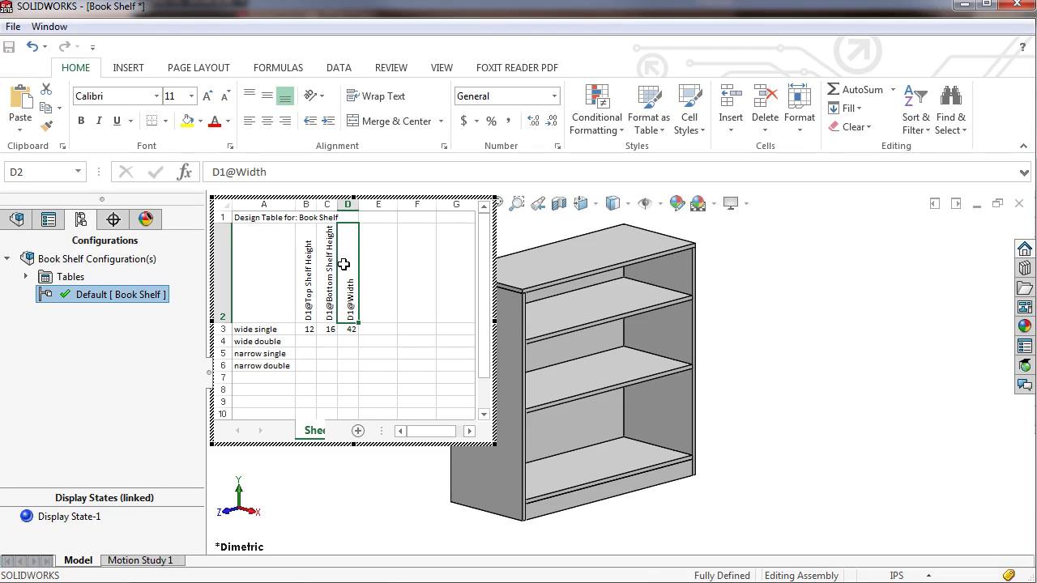
left_click(348, 341)
type("42")
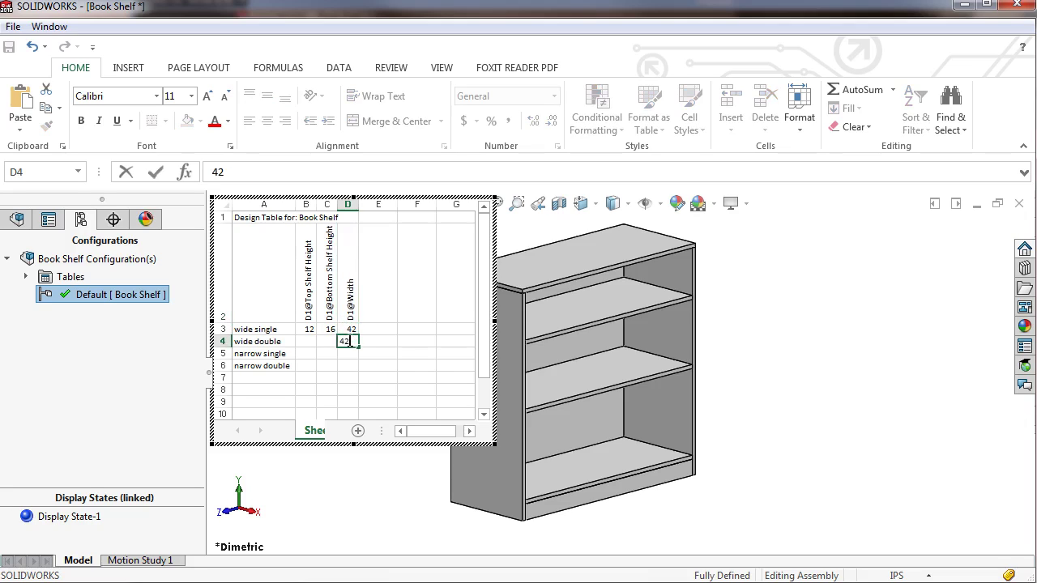
key("Return")
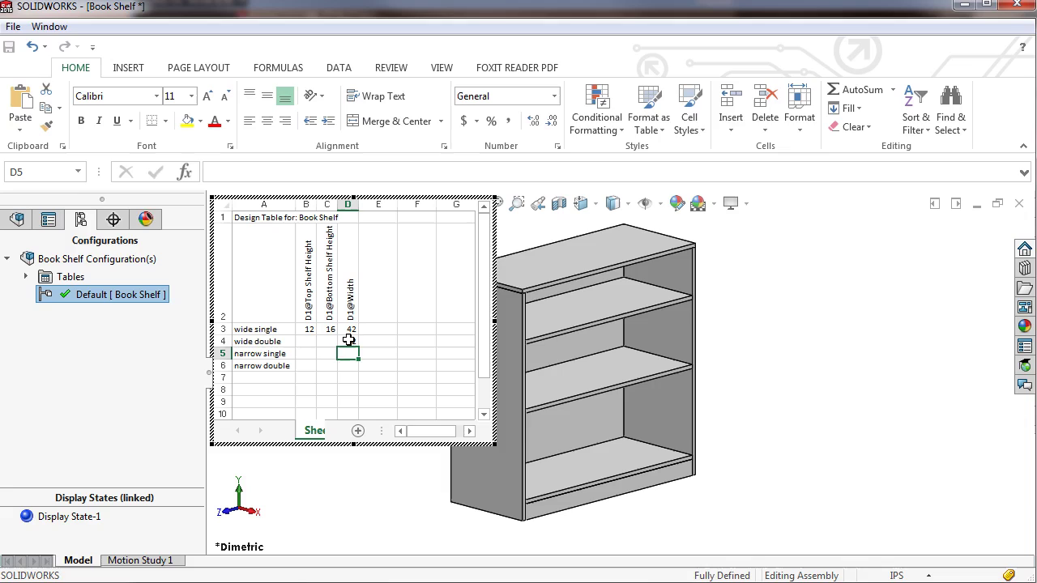
type("36")
key("Return")
type("36")
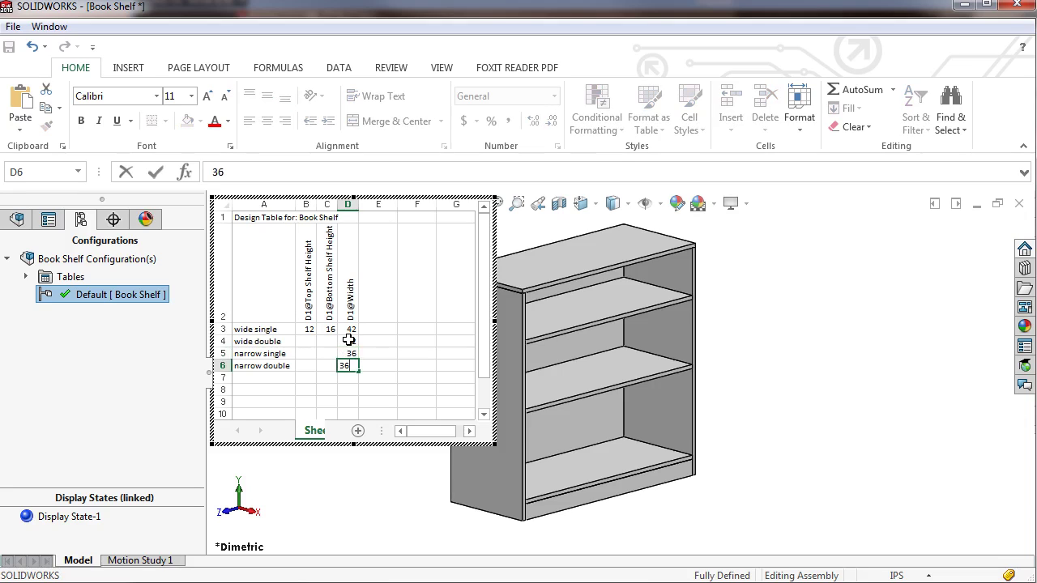
key("Return")
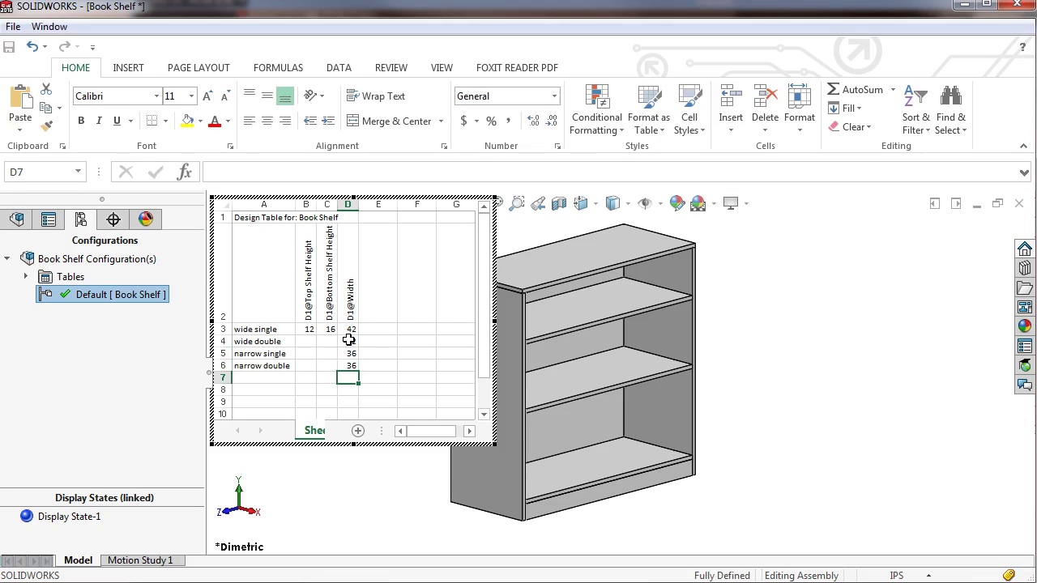
Enter bottom shelf heights 20, 16, 20, 16 for the four configurations in C3:C6
left_click(323, 299)
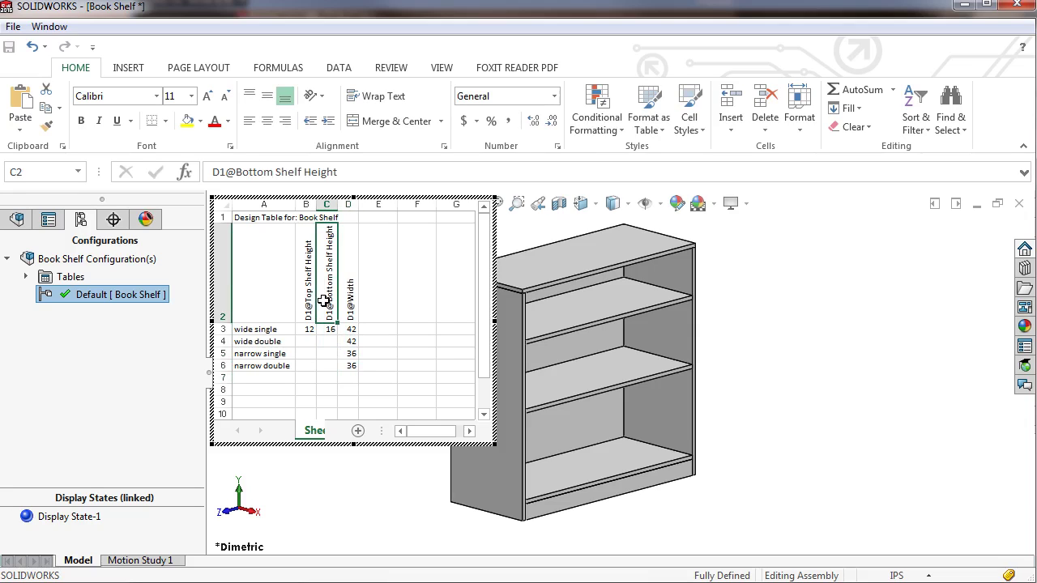
left_click(324, 329)
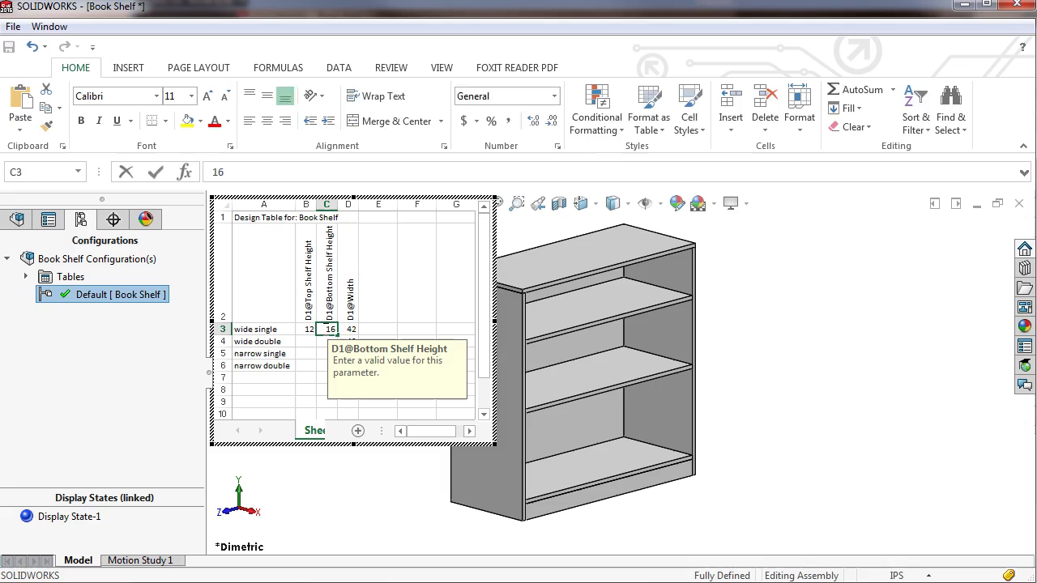
type("20")
key("Return")
type("16")
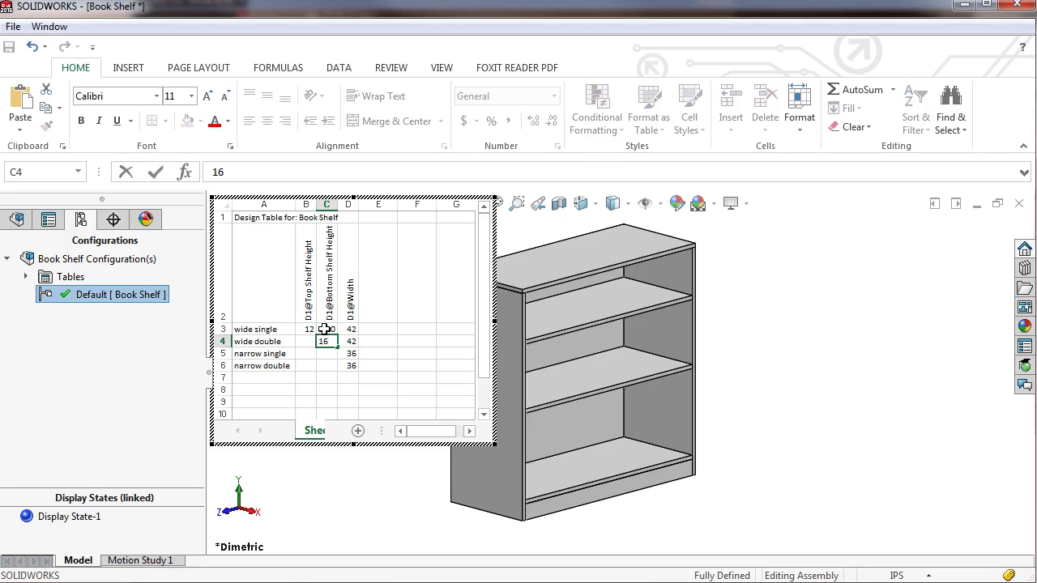
key("Return")
type("20")
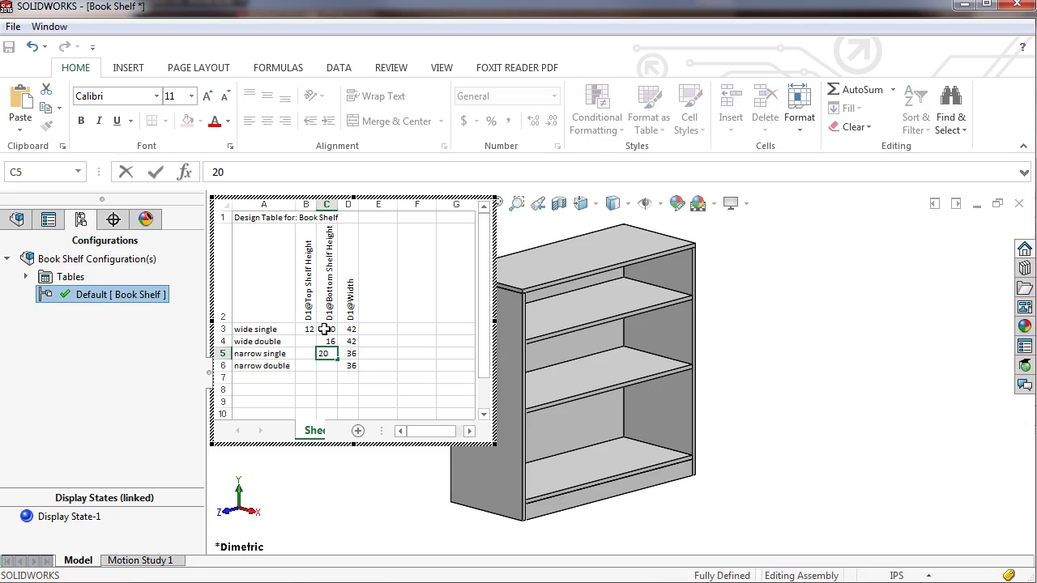
key("Return")
type("16")
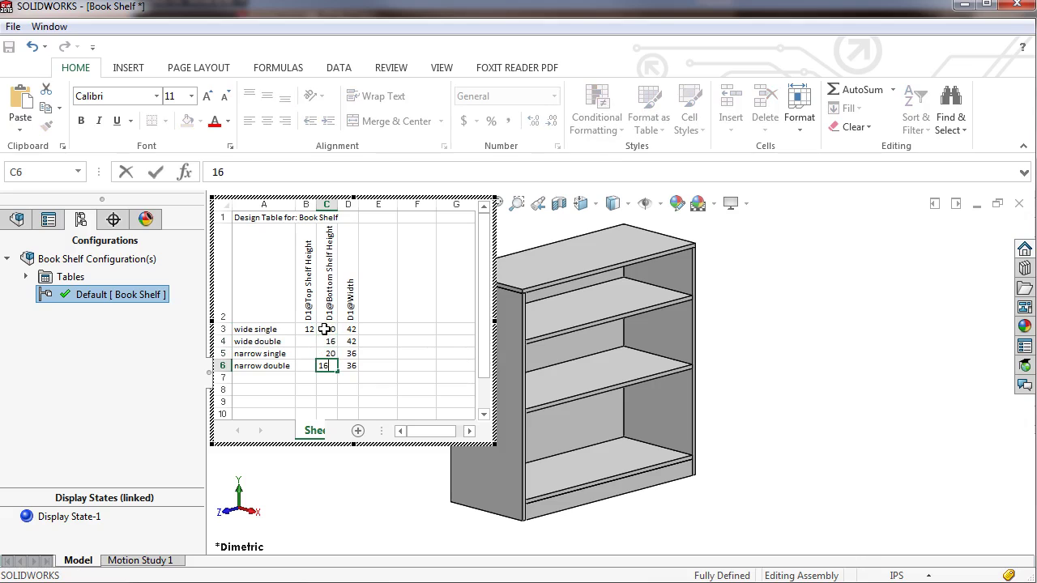
key("Return")
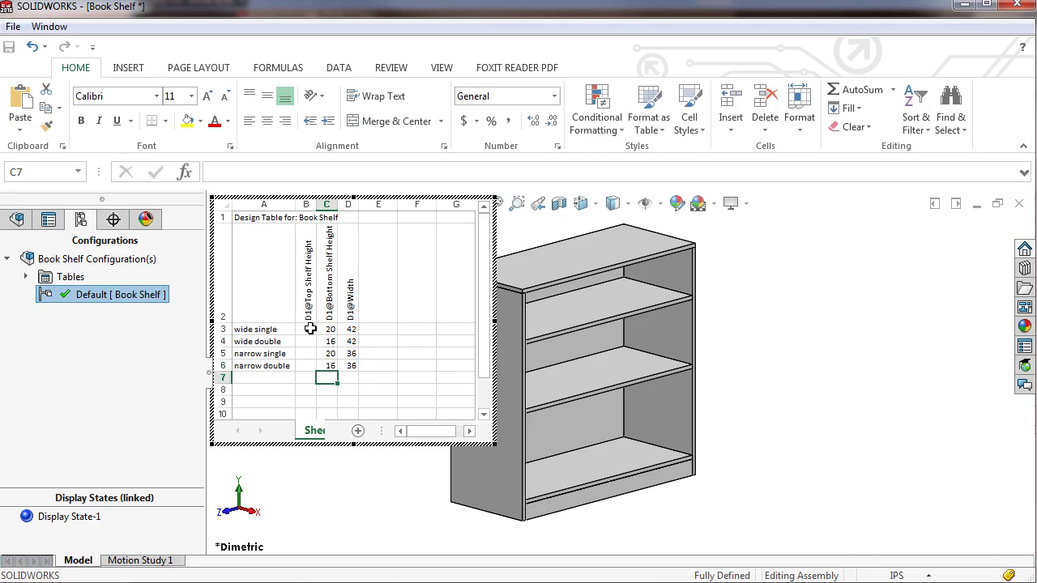
Enter top shelf height 12 in B4, B5 and B6
left_click(310, 328)
key("Return")
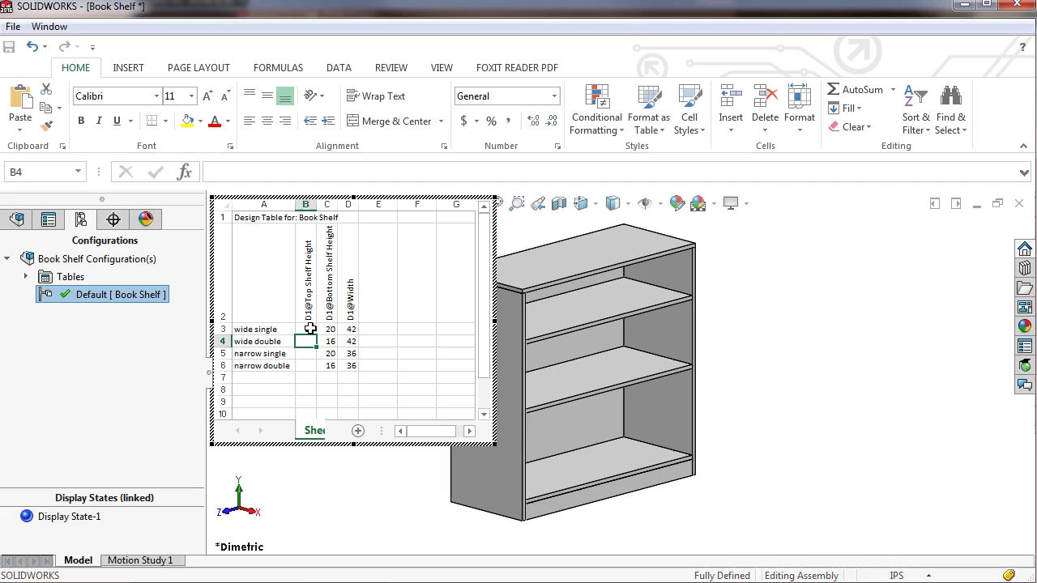
type("12")
key("Return")
type("12")
key("Return")
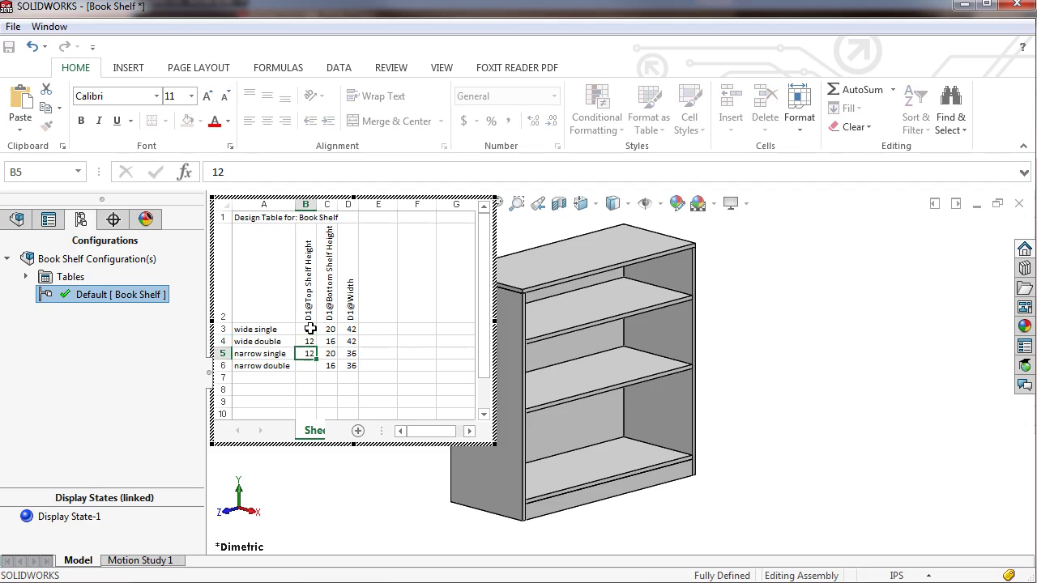
type("12")
key("Return")
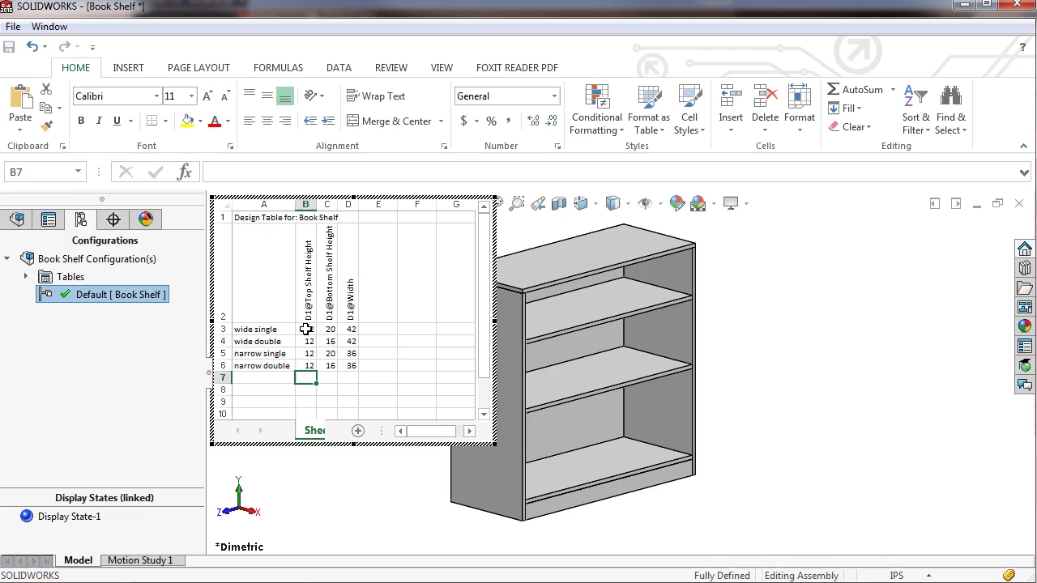
Clear the top shelf heights for wide single and narrow single
left_click(306, 329)
key("Delete")
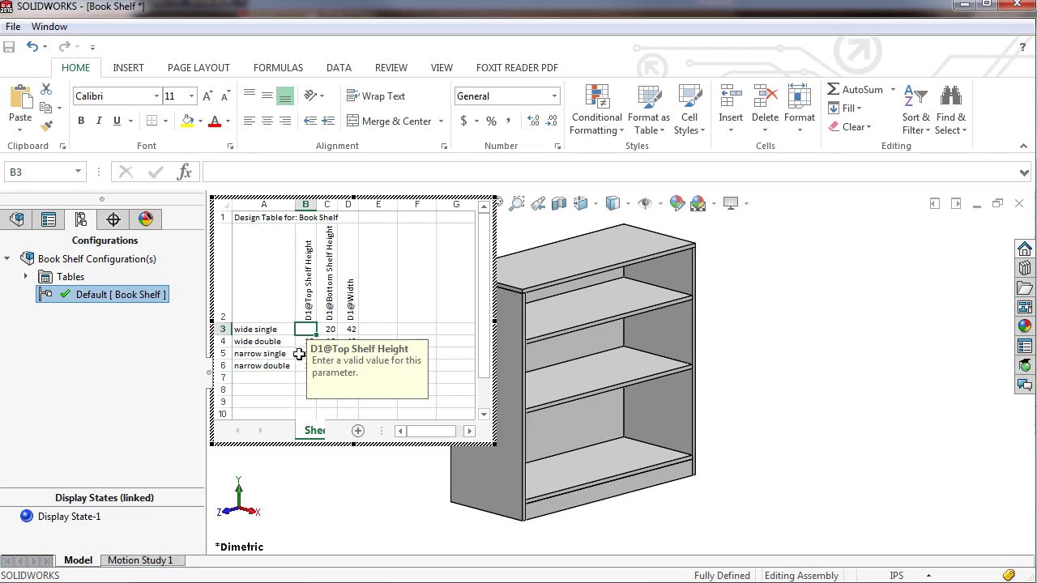
left_click(299, 354)
key("Delete")
left_click(284, 387)
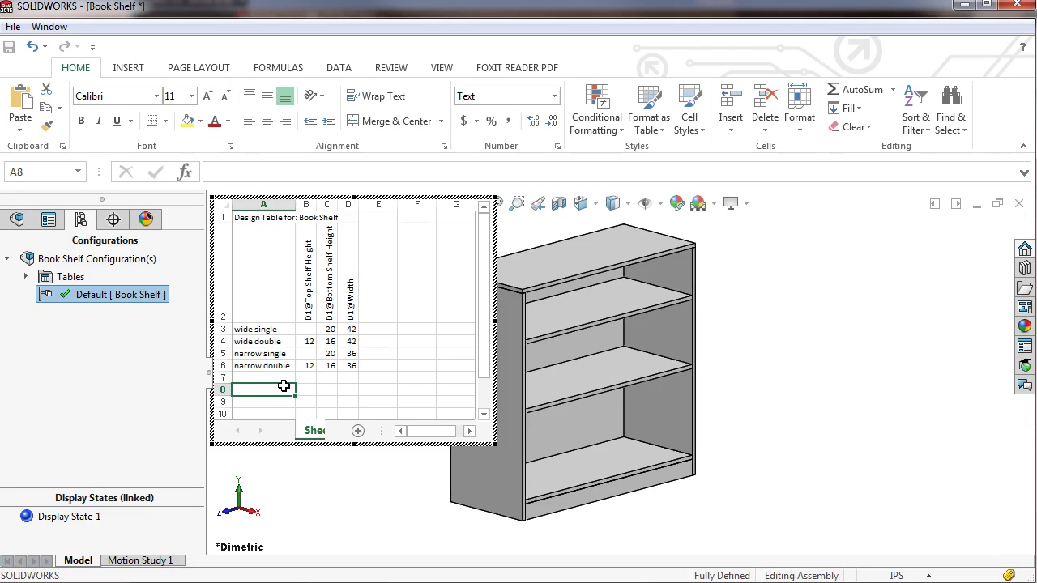
Add the top shelf's $STATE@Shelf<3> column in E2 by double-clicking the shelf
left_click(371, 315)
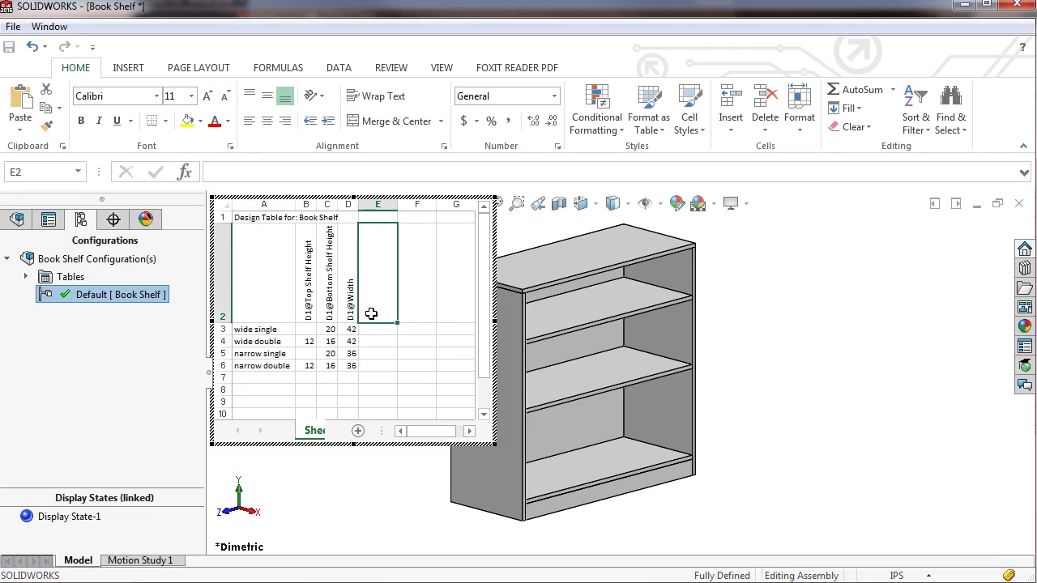
double_click(562, 309)
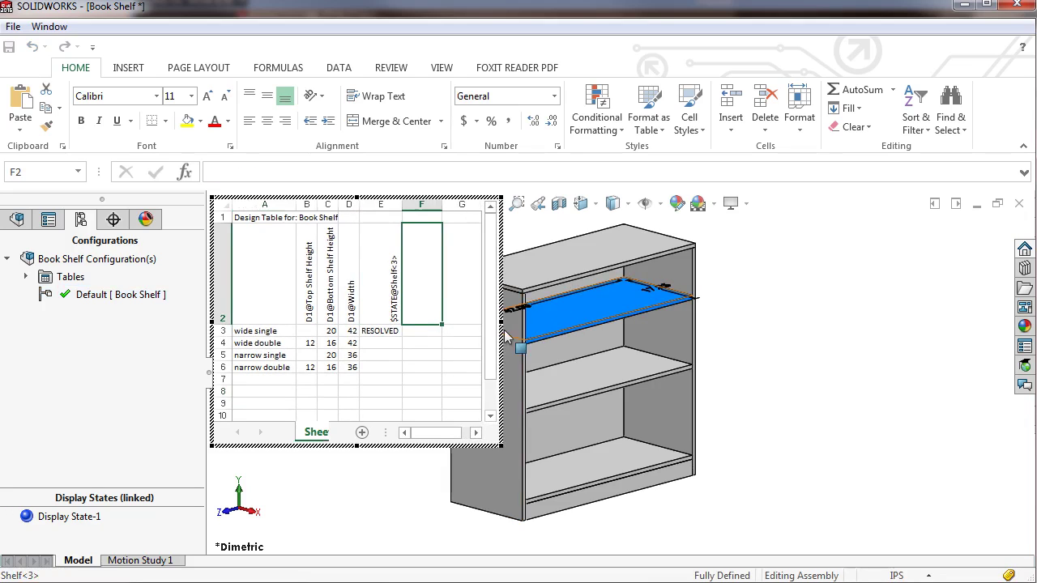
left_click(395, 331)
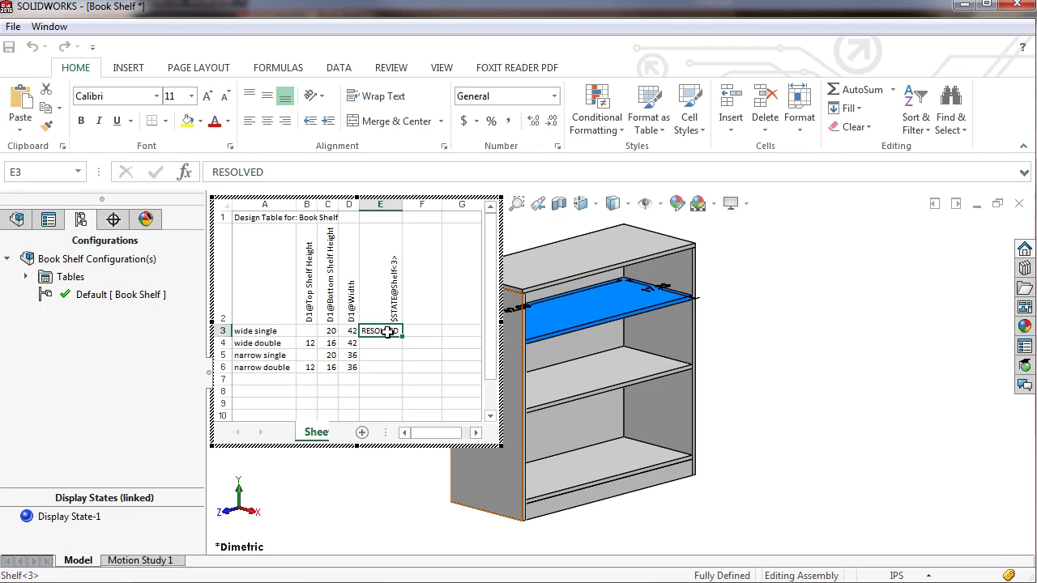
double_click(388, 332)
Enter shelf states 1, 0, 1, 0 for the four configurations in E3:E6
type("r")
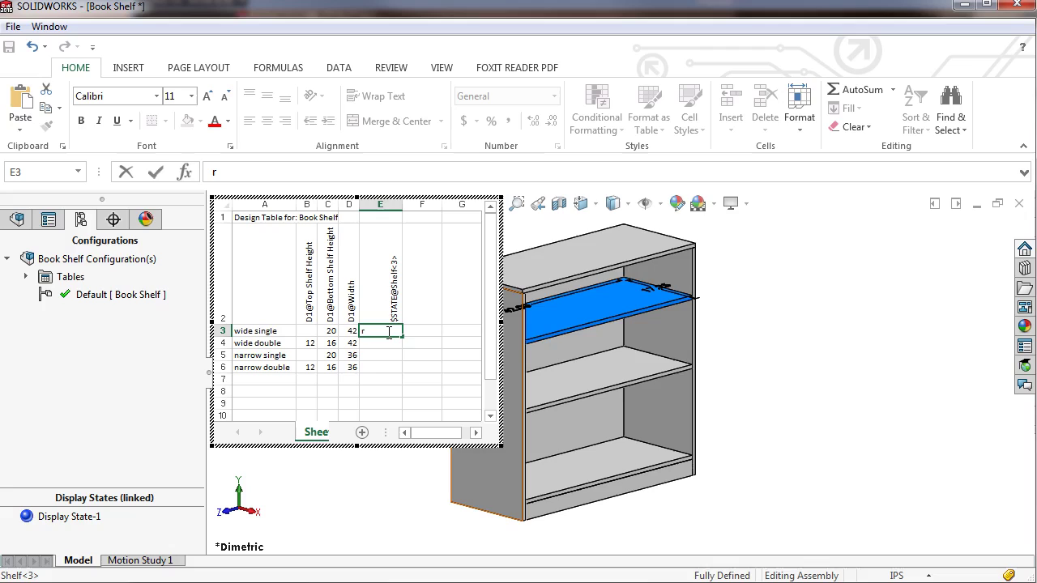
type("0")
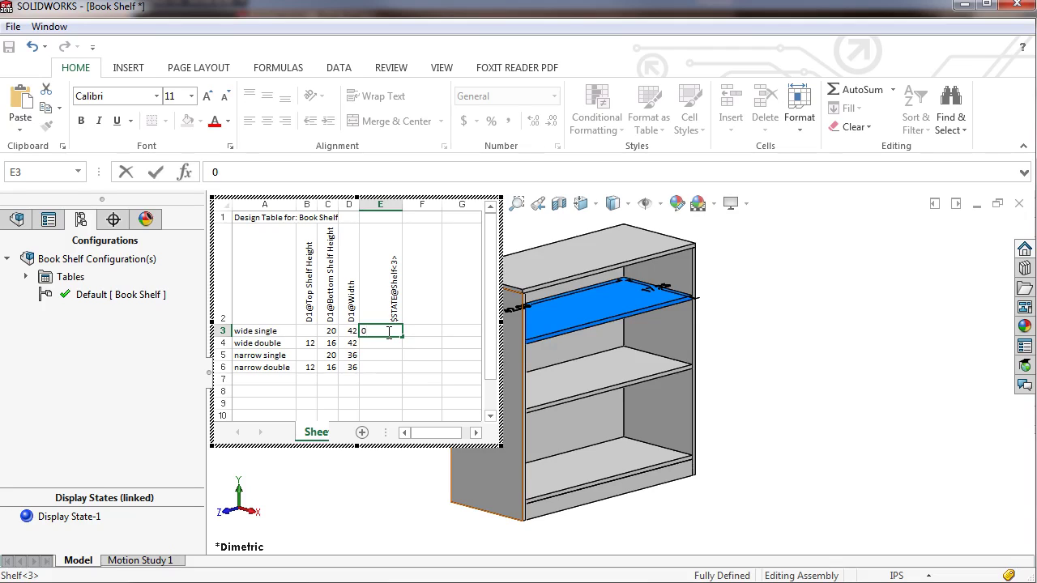
key("BackSpace")
type("s")
key("BackSpace")
type("1")
key("Return")
type("0")
key("Return")
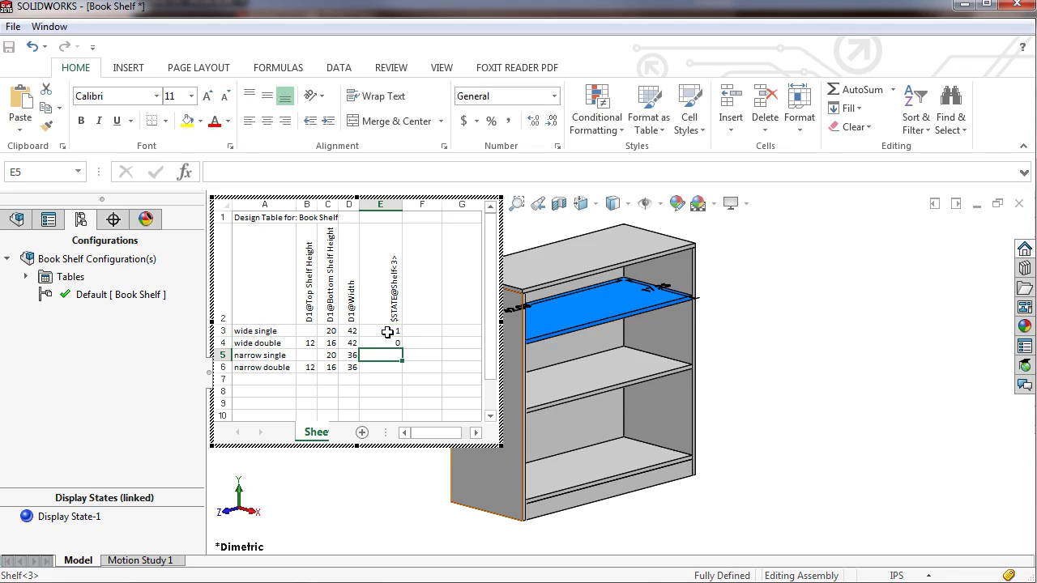
type("1")
key("Return")
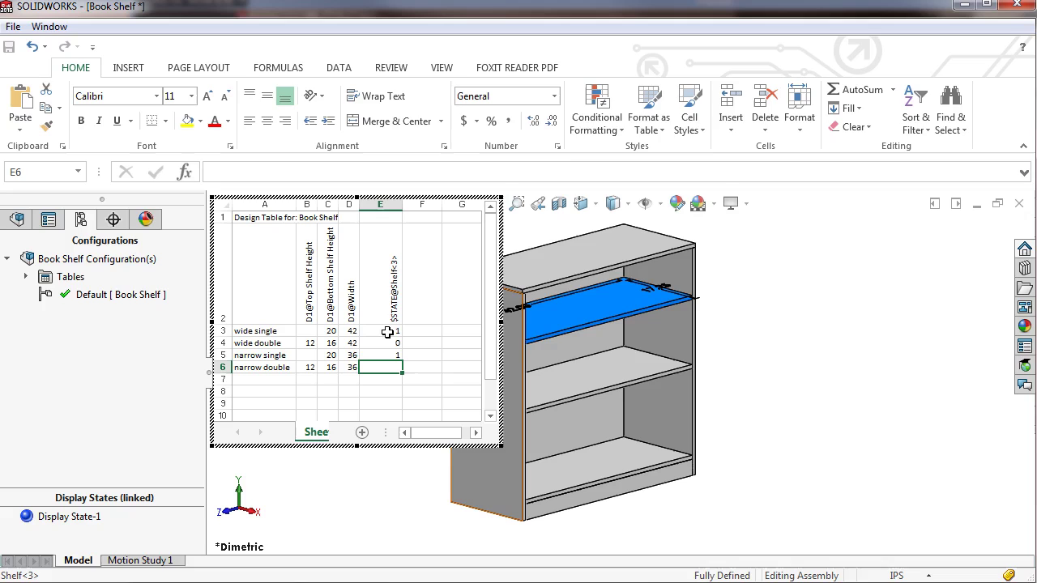
type("0")
key("Return")
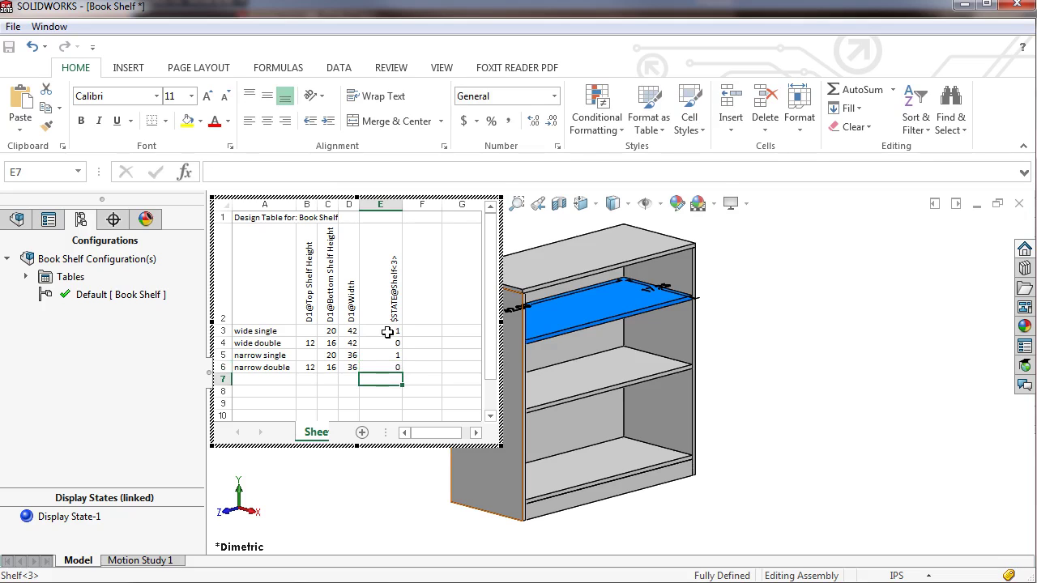
Exit table editing in the graphics area to generate the four bookshelf configurations
left_click(753, 311)
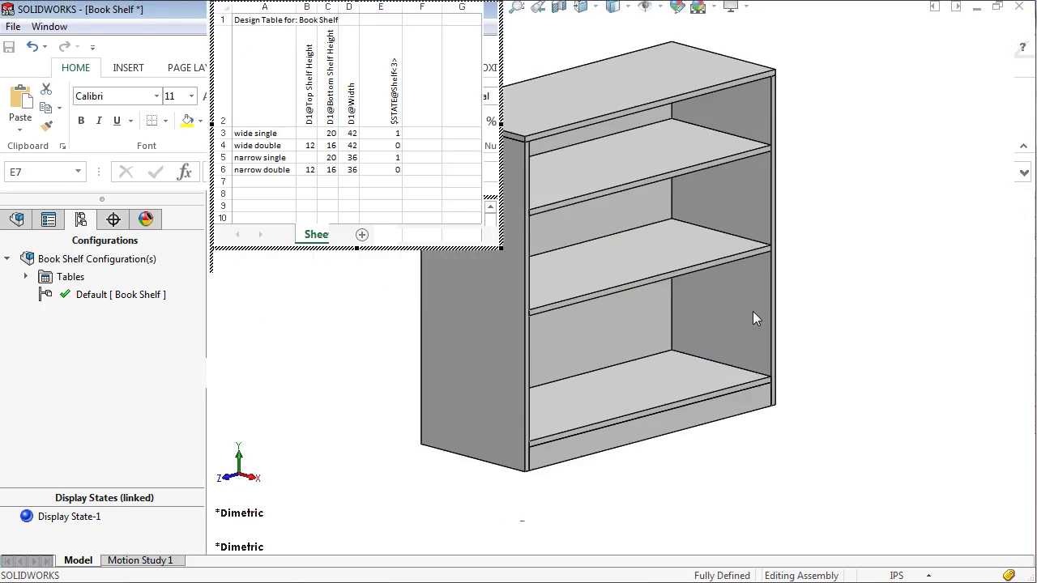